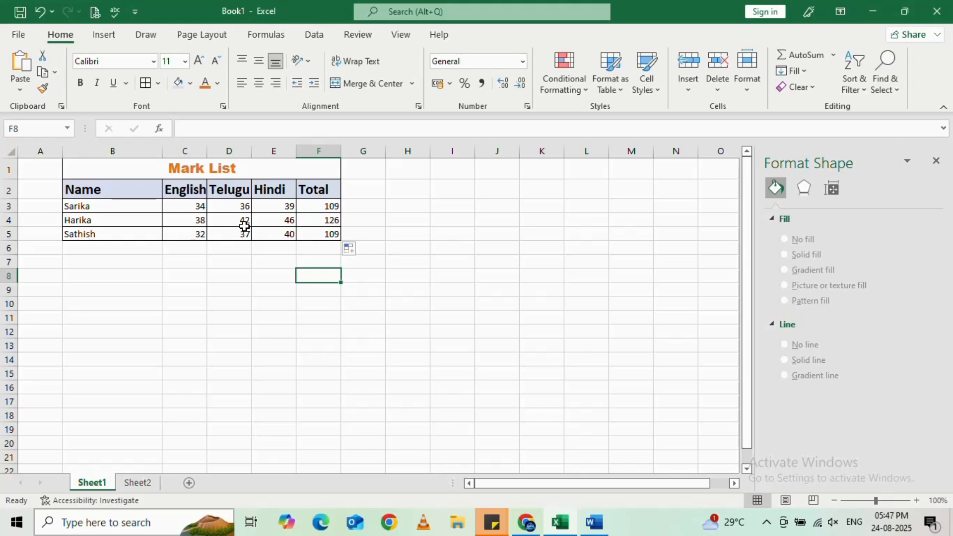
# Step: Add a Greater Than 40 conditional formatting rule with Green Fill with Dark Green Text to the Telugu marks in D3:D5
pyautogui.click(233, 207)
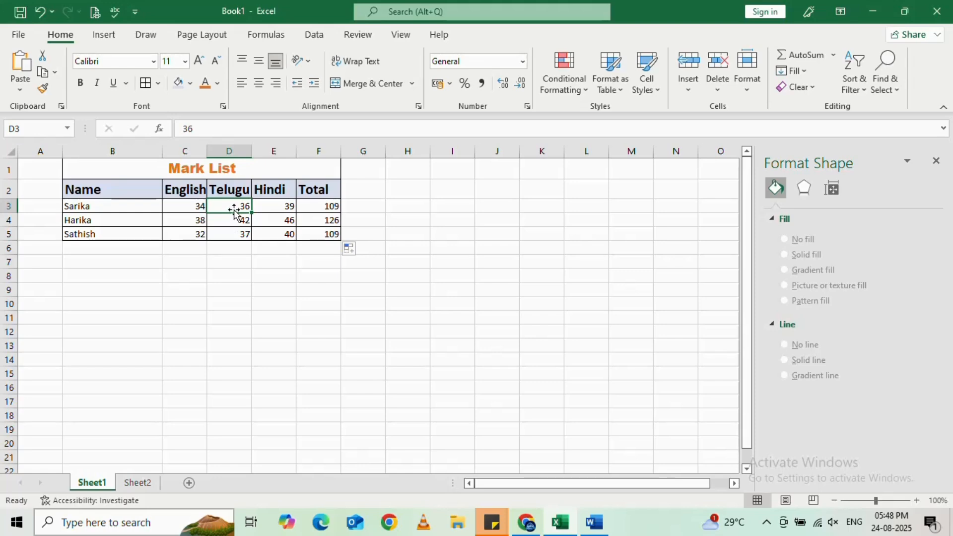
pyautogui.keyDown('shift'); pyautogui.click(245, 236); pyautogui.keyUp('shift')
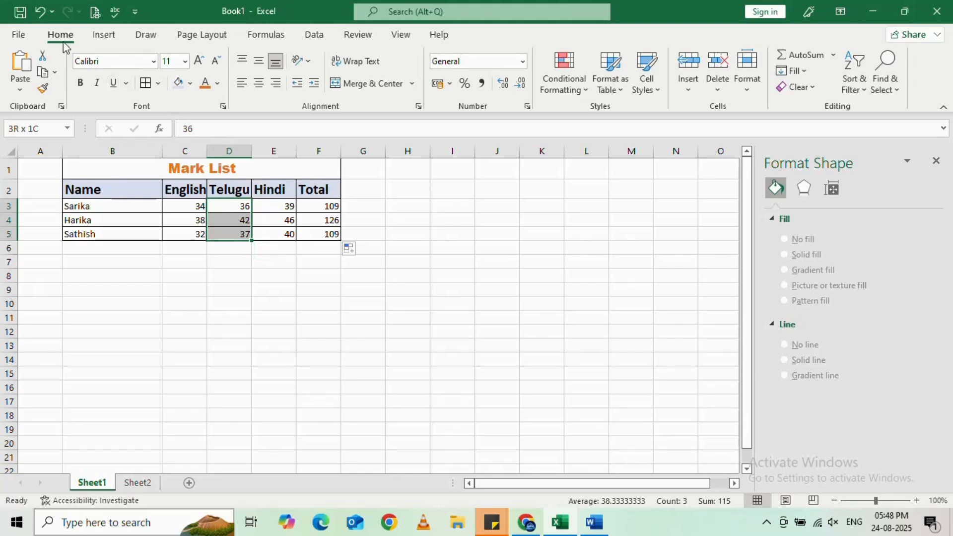
pyautogui.click(584, 93)
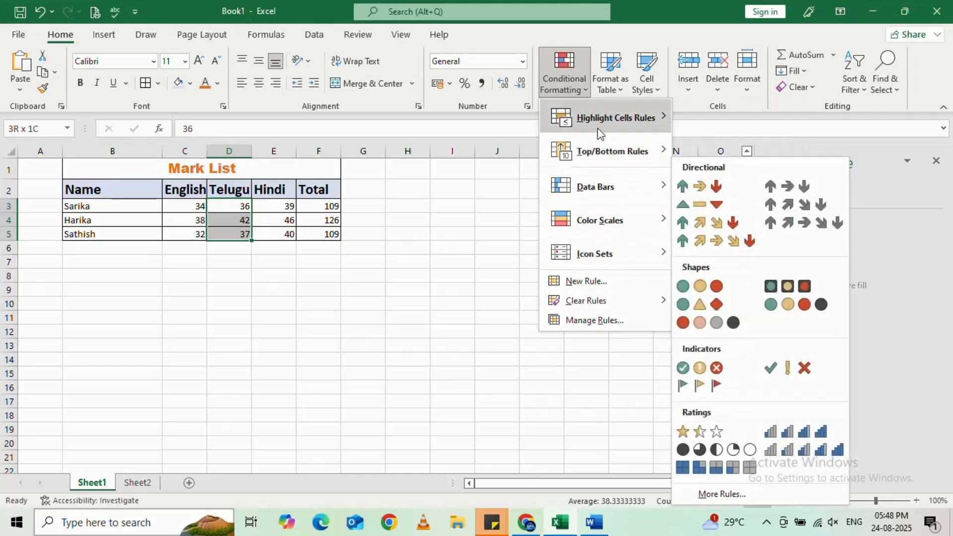
pyautogui.moveTo(601, 124)
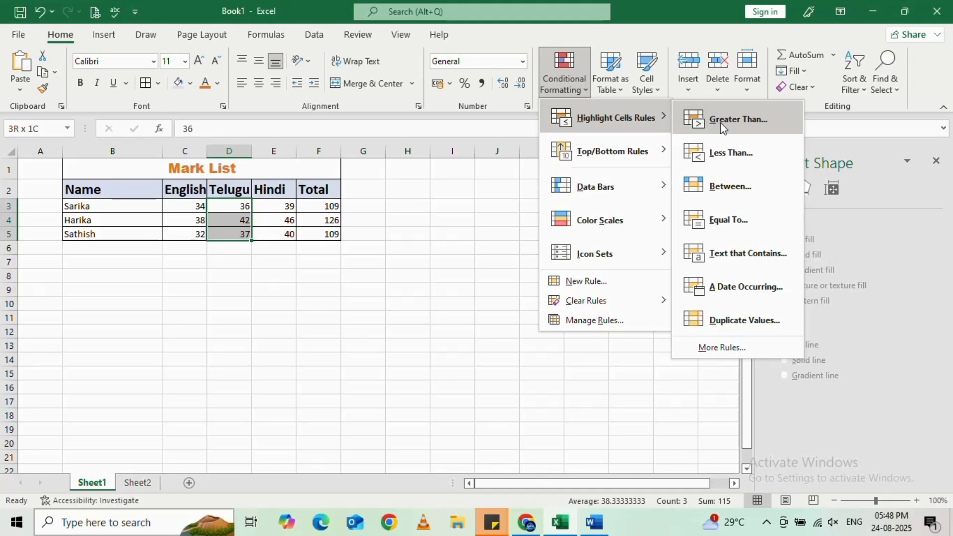
pyautogui.click(738, 119)
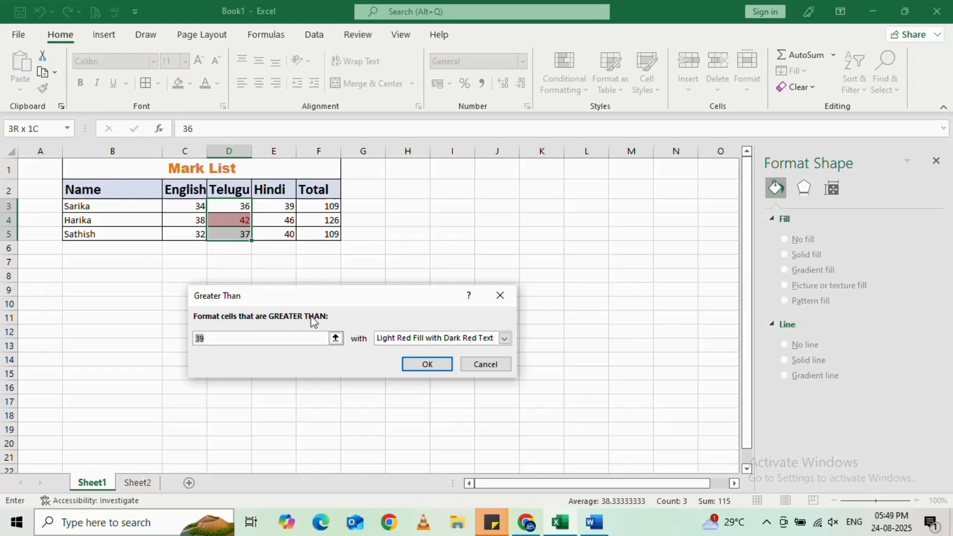
pyautogui.press('BackSpace')
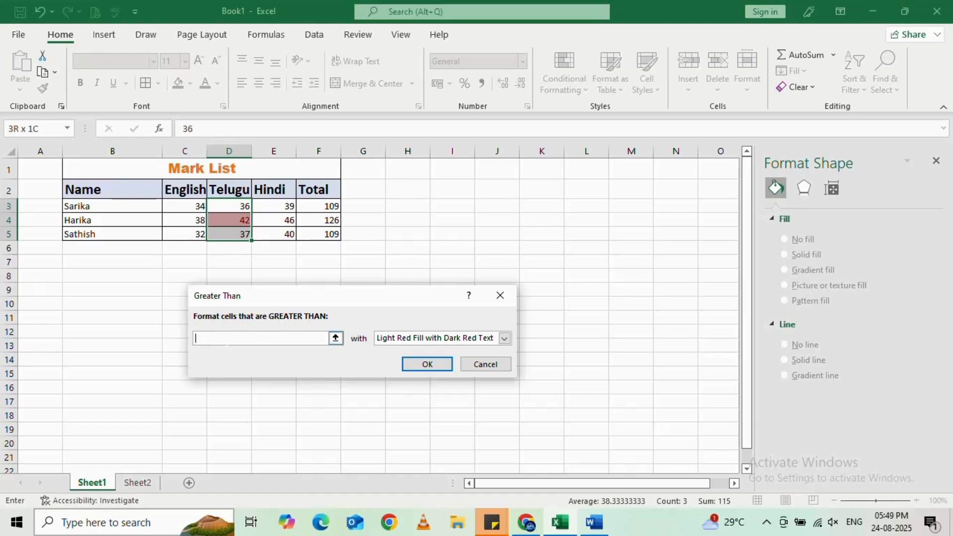
pyautogui.write('4')
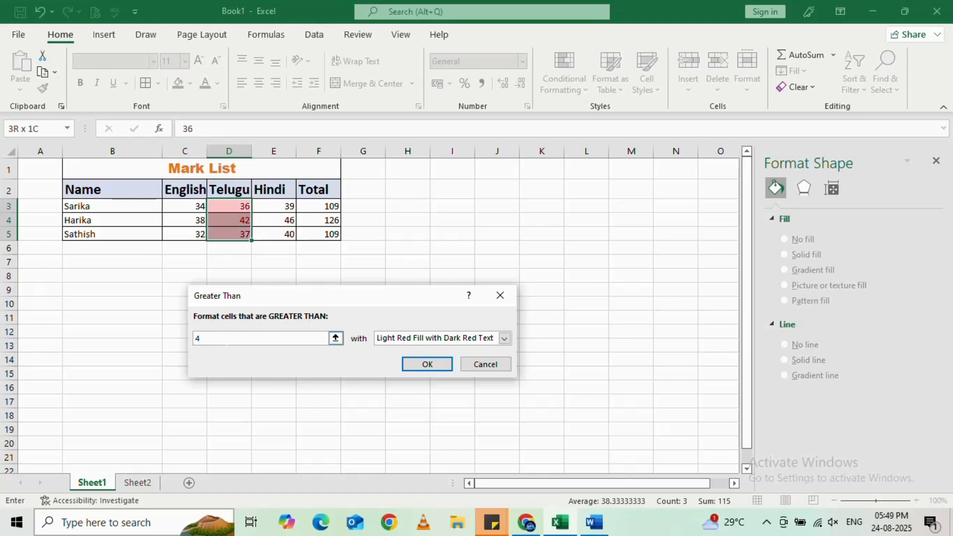
pyautogui.write('0')
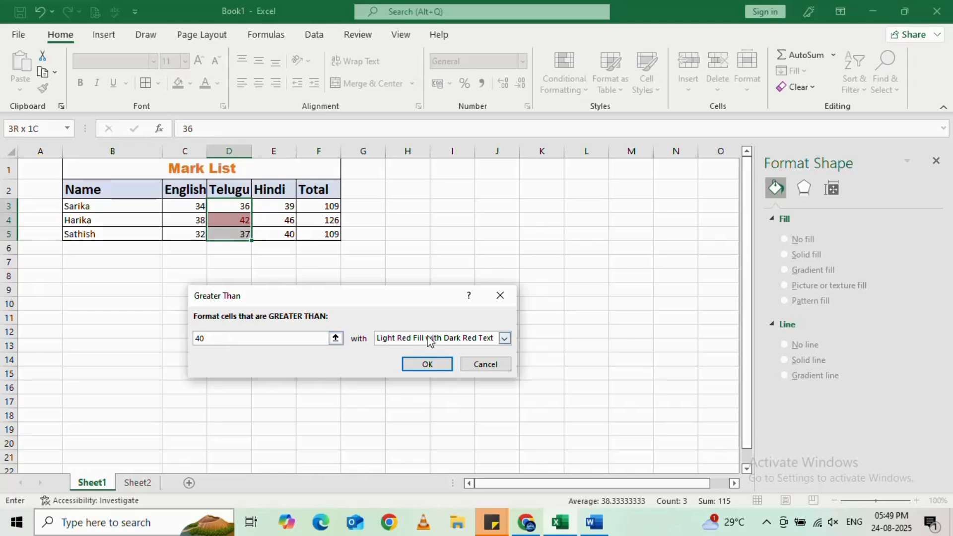
pyautogui.click(504, 338)
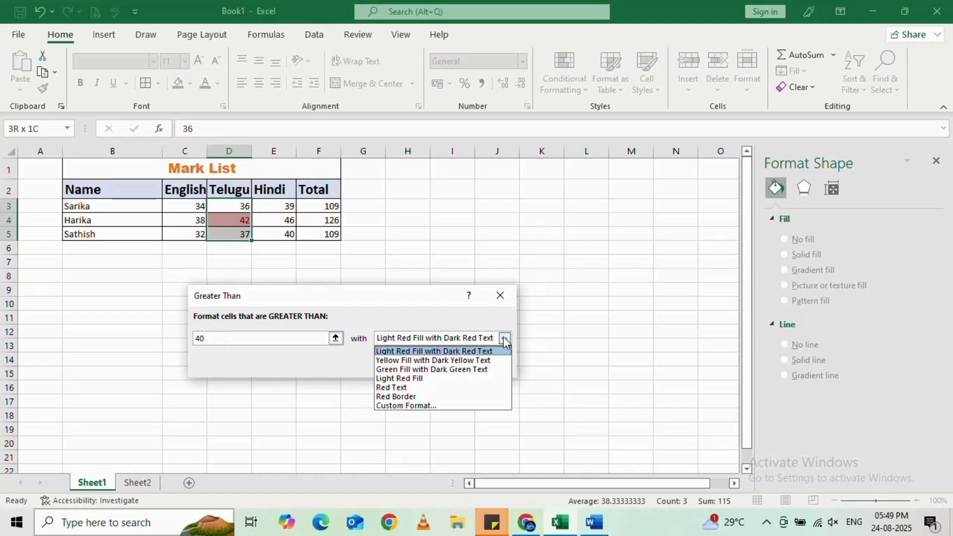
pyautogui.click(453, 370)
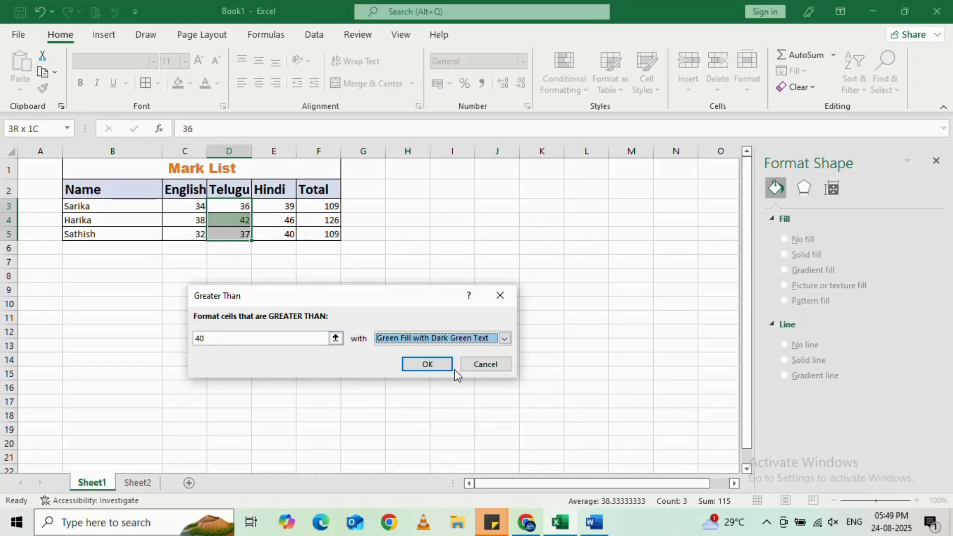
pyautogui.click(424, 365)
pyautogui.click(243, 264)
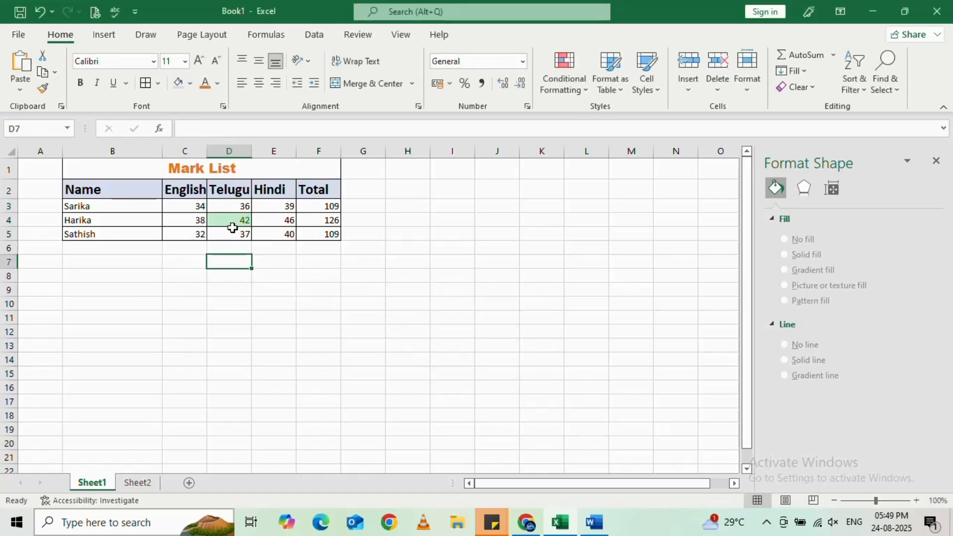
pyautogui.click(232, 221)
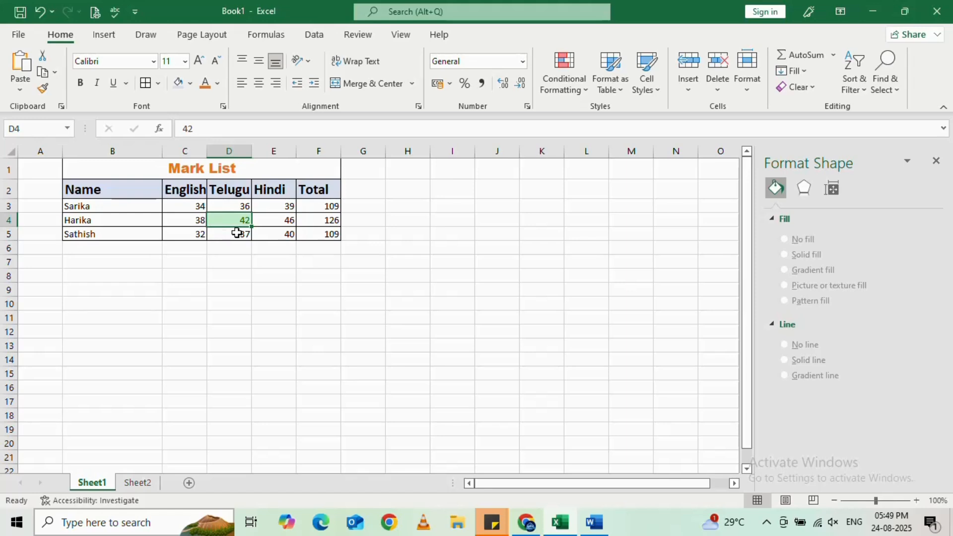
# Step: Add a Less Than 40 highlight rule with Light Red Fill with Dark Red Text to the Telugu marks in D3:D5
pyautogui.click(231, 205)
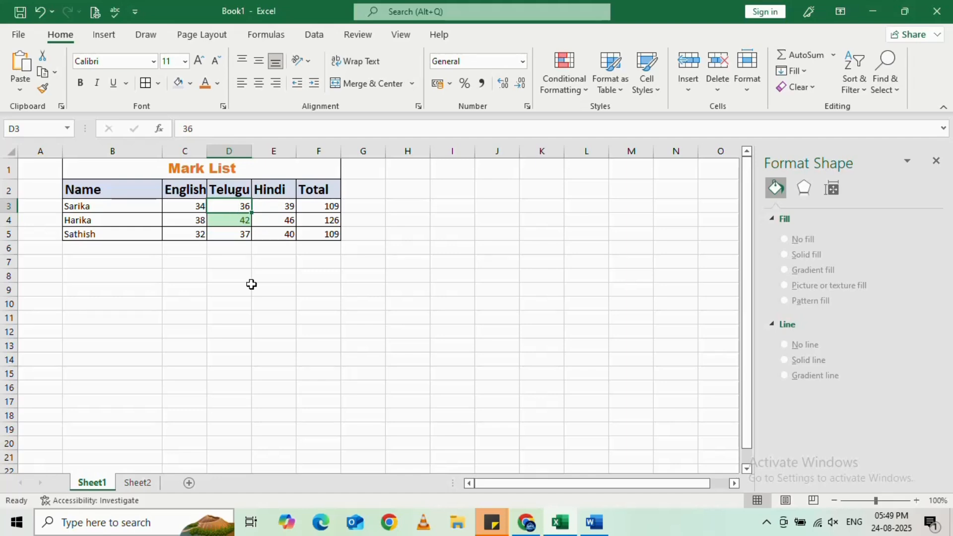
pyautogui.keyDown('shift'); pyautogui.click(241, 237); pyautogui.keyUp('shift')
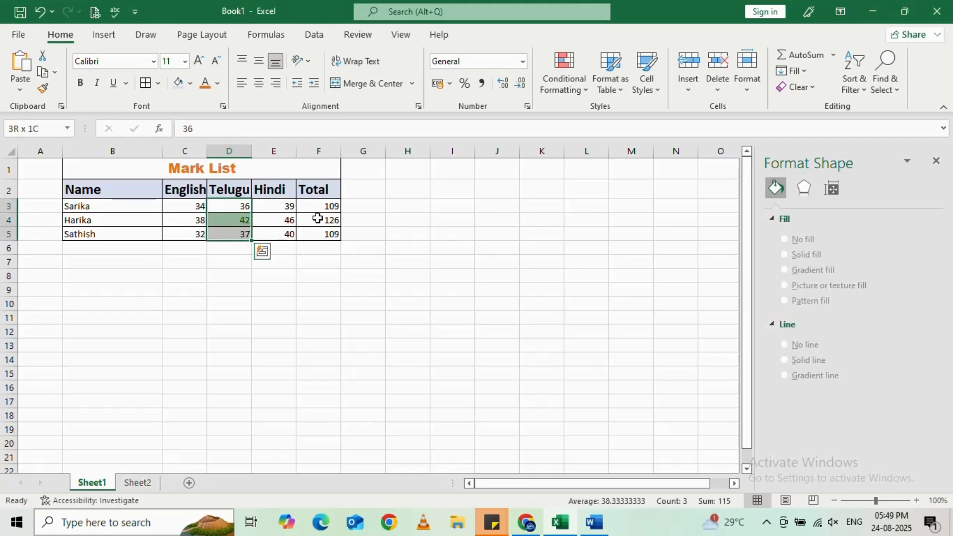
pyautogui.click(572, 92)
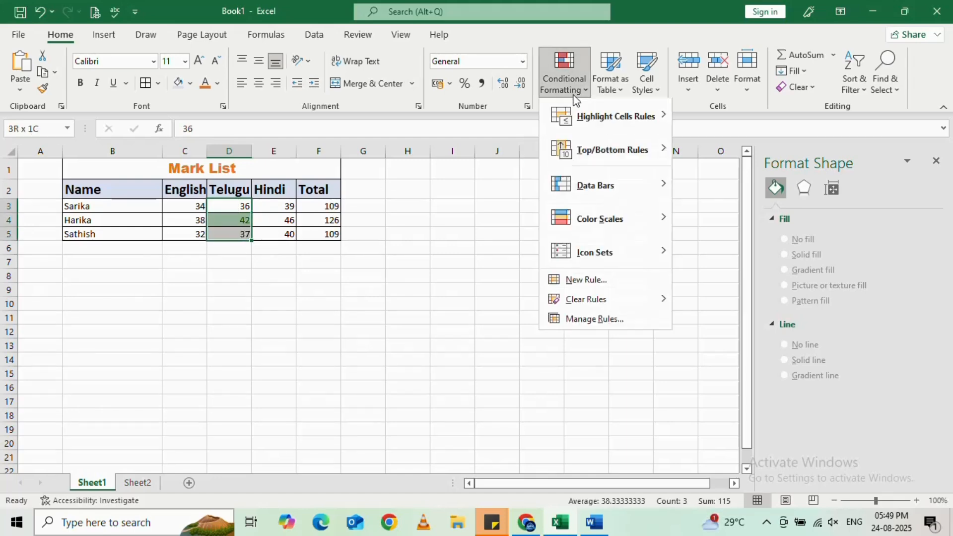
pyautogui.moveTo(580, 118)
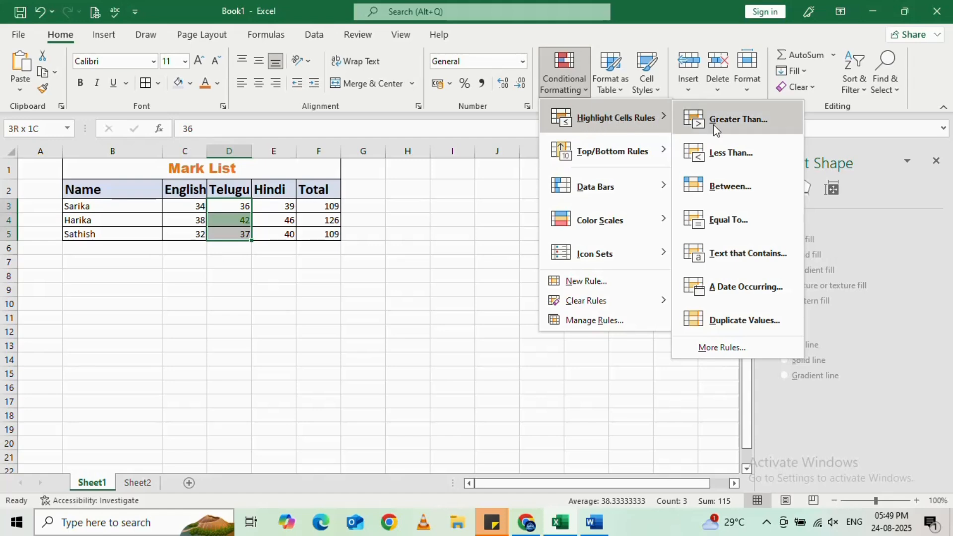
pyautogui.click(716, 153)
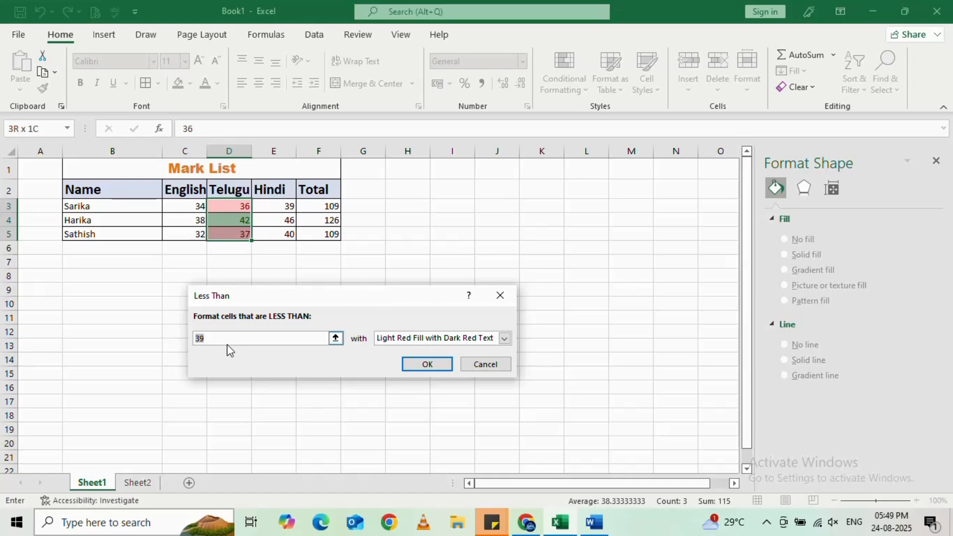
pyautogui.press('BackSpace')
pyautogui.write('4')
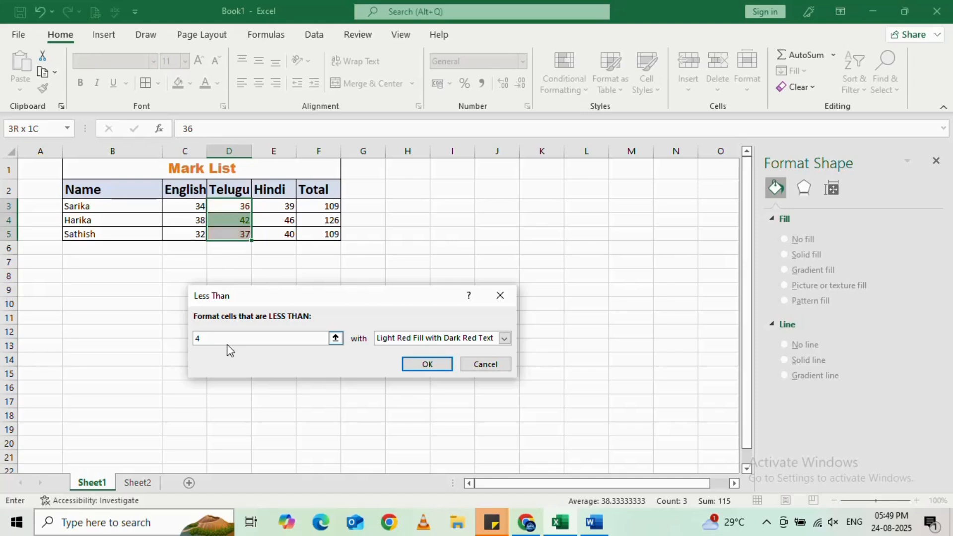
pyautogui.write('0')
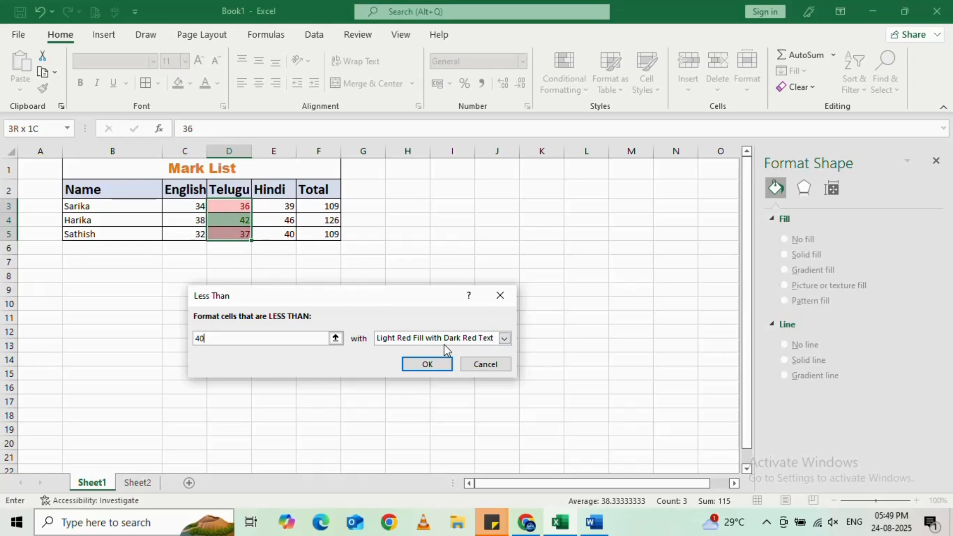
pyautogui.click(425, 365)
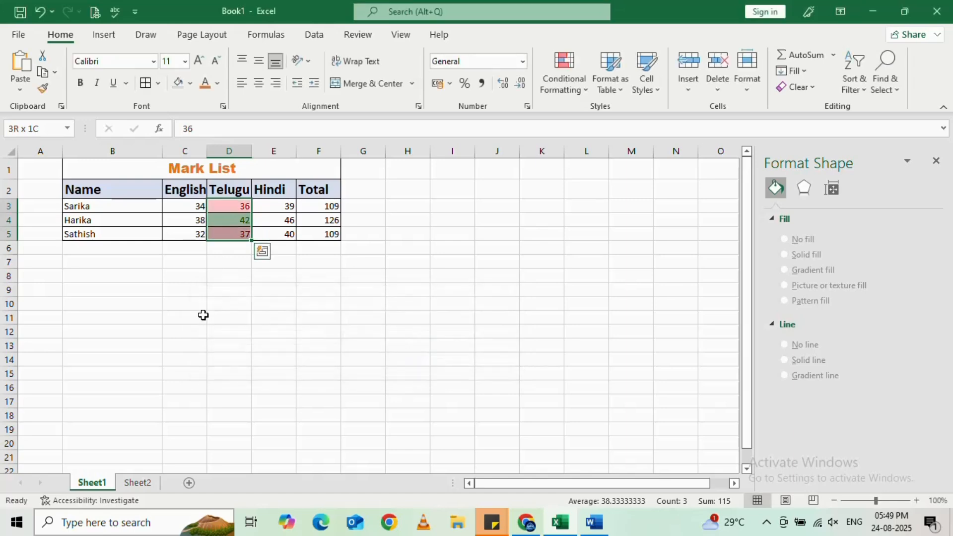
pyautogui.click(211, 279)
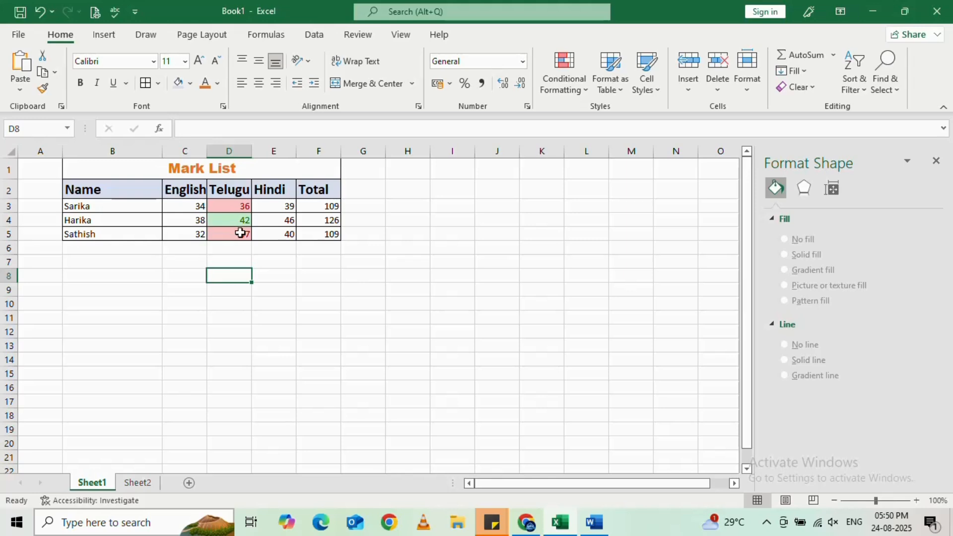
# Step: Change the Telugu mark in cell D3 to 40
pyautogui.click(243, 208)
pyautogui.doubleClick(243, 207)
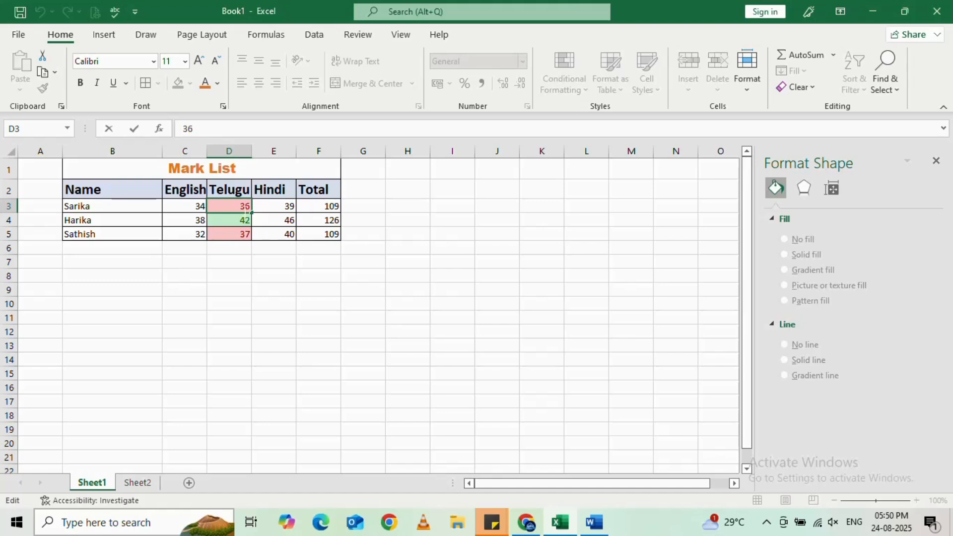
pyautogui.press('BackSpace')
pyautogui.press('BackSpace')
pyautogui.write('40')
pyautogui.press('Return')
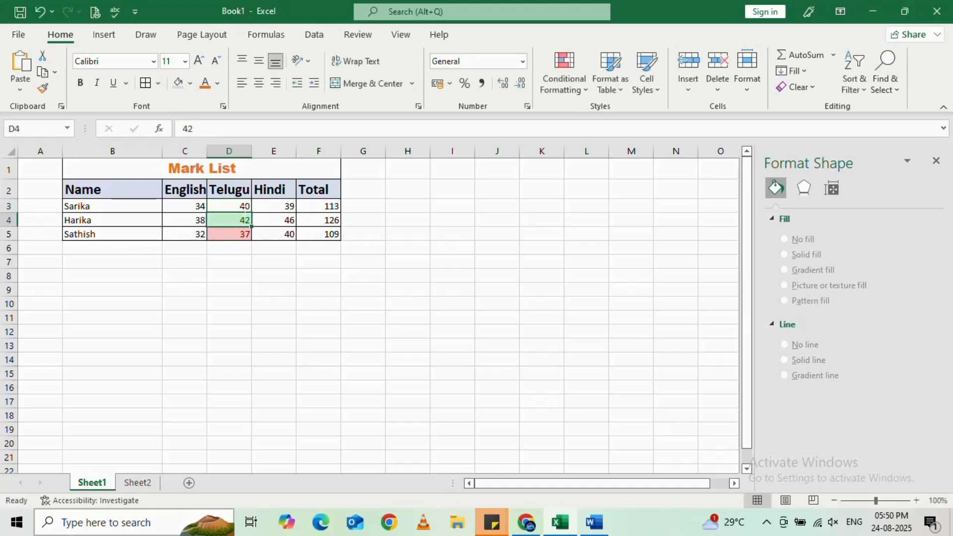
# Step: Set up an Equal To highlight rule for the Telugu marks in D3:D5 with the value 40
pyautogui.click(235, 208)
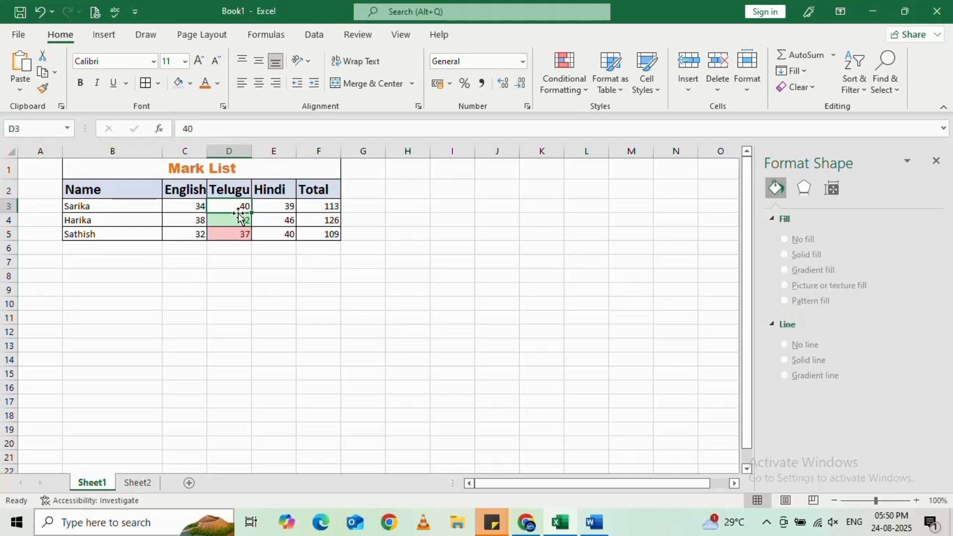
pyautogui.keyDown('shift'); pyautogui.click(242, 236); pyautogui.keyUp('shift')
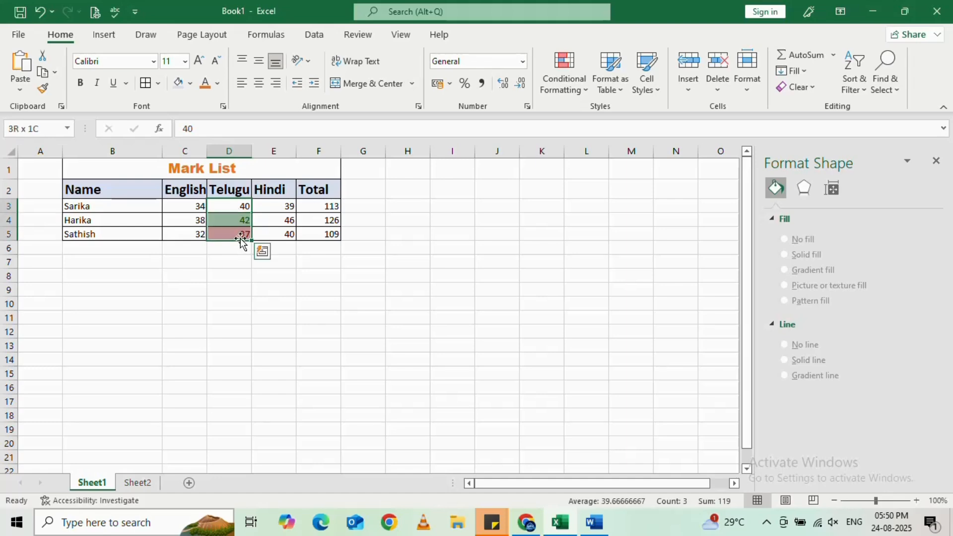
pyautogui.click(574, 89)
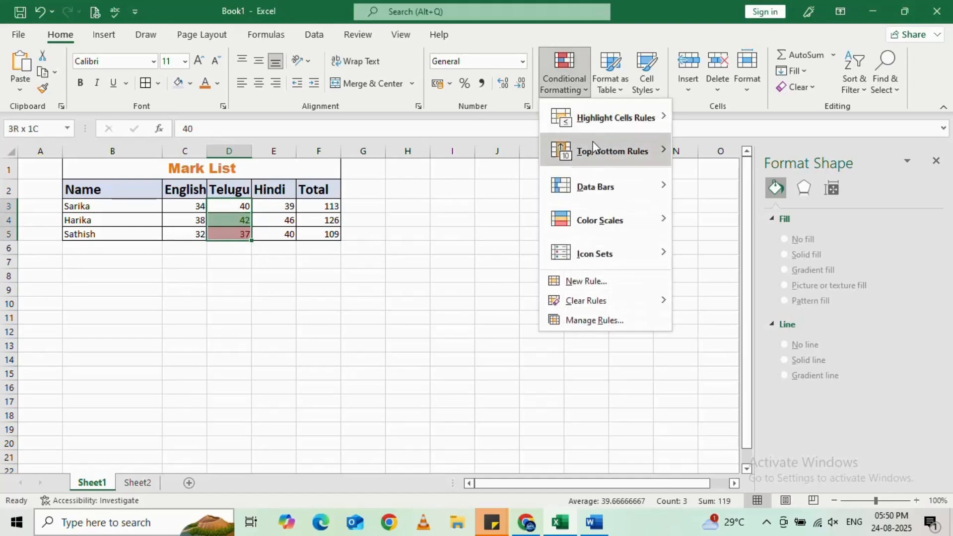
pyautogui.moveTo(624, 120)
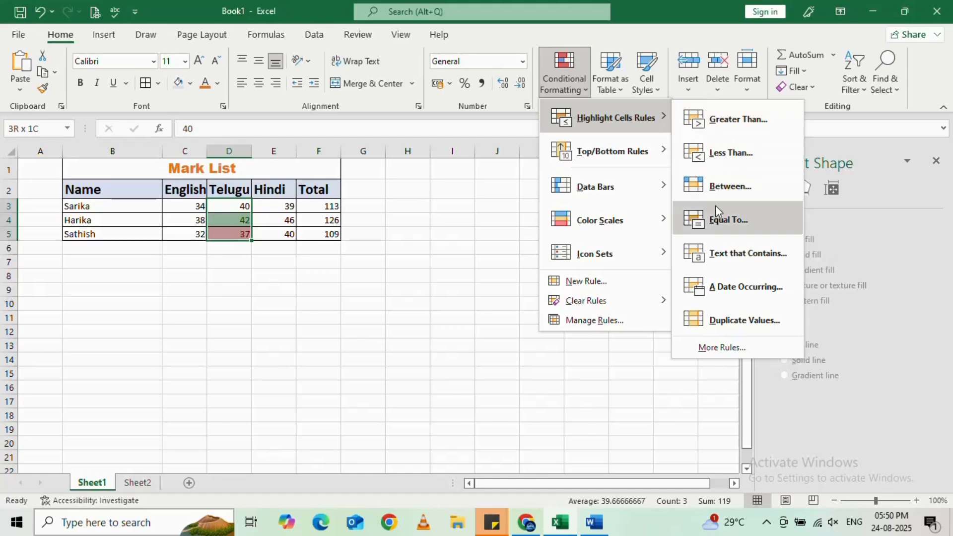
pyautogui.click(716, 221)
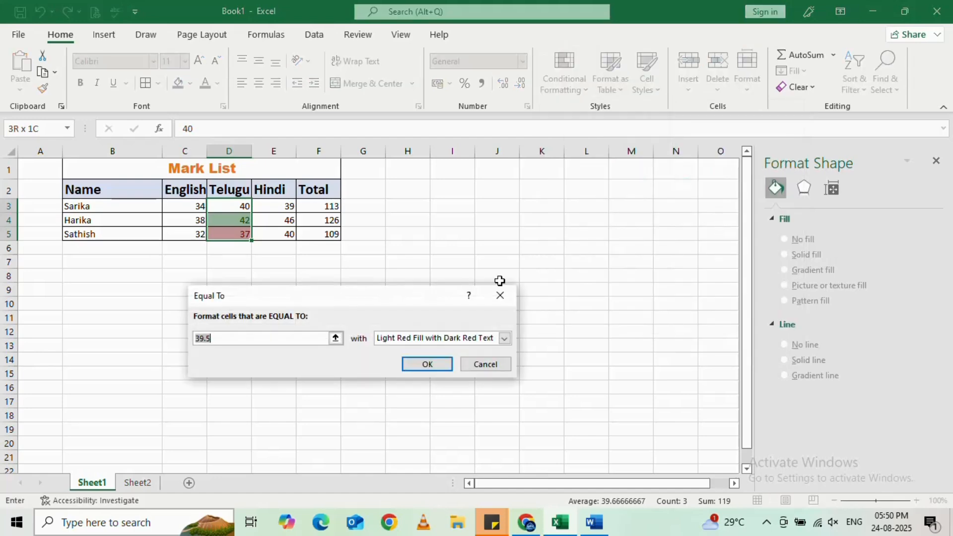
pyautogui.press('BackSpace')
pyautogui.write('40')
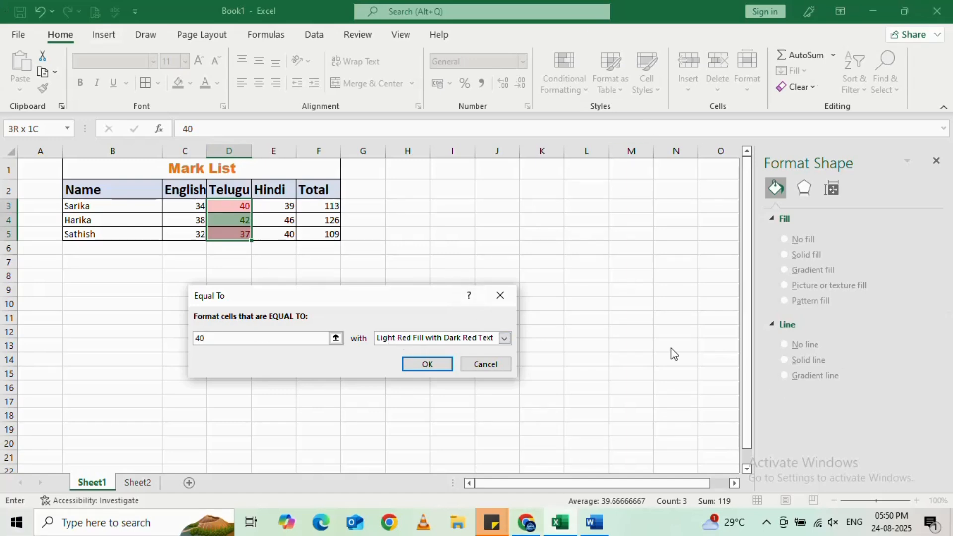
# Step: Give the Equal To 40 rule on the Telugu marks a custom format with a light blue background fill and apply it
pyautogui.click(504, 340)
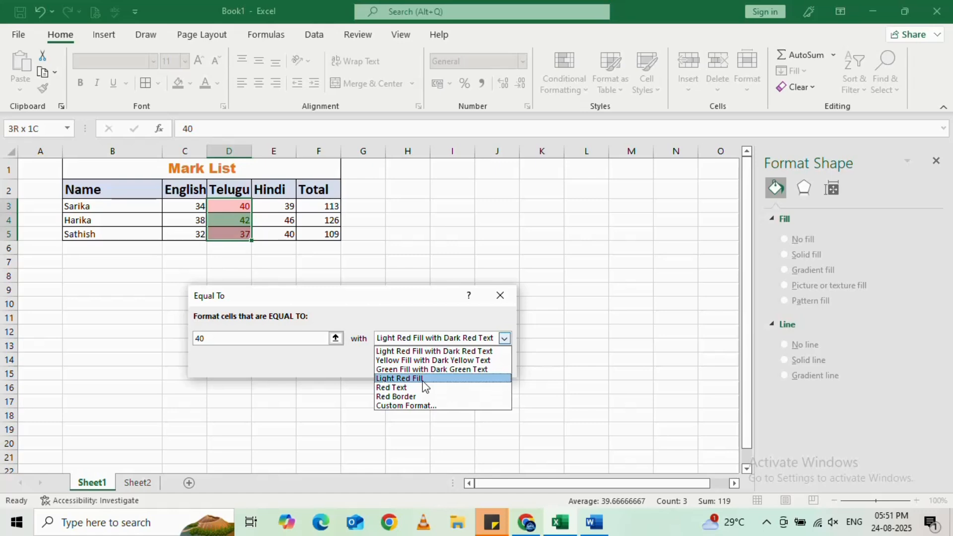
pyautogui.click(406, 406)
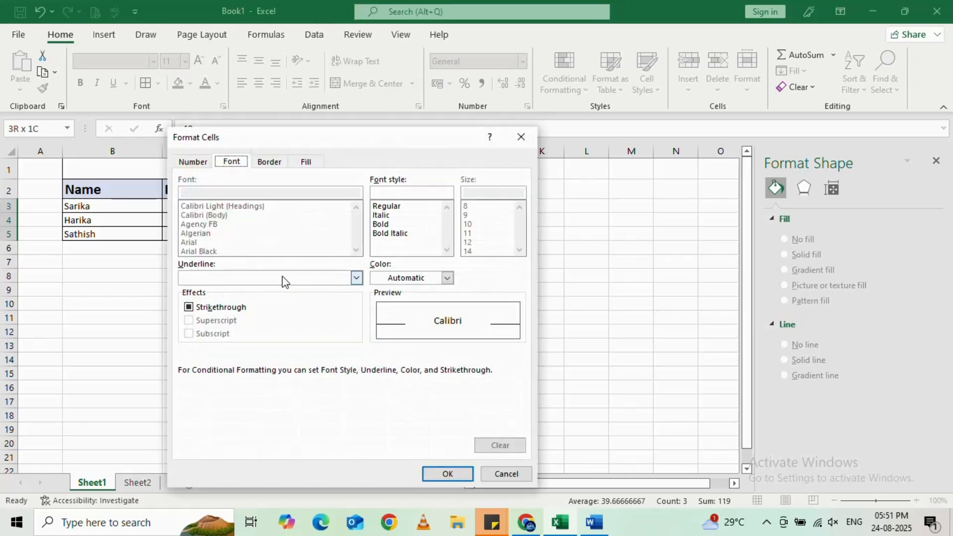
pyautogui.click(307, 165)
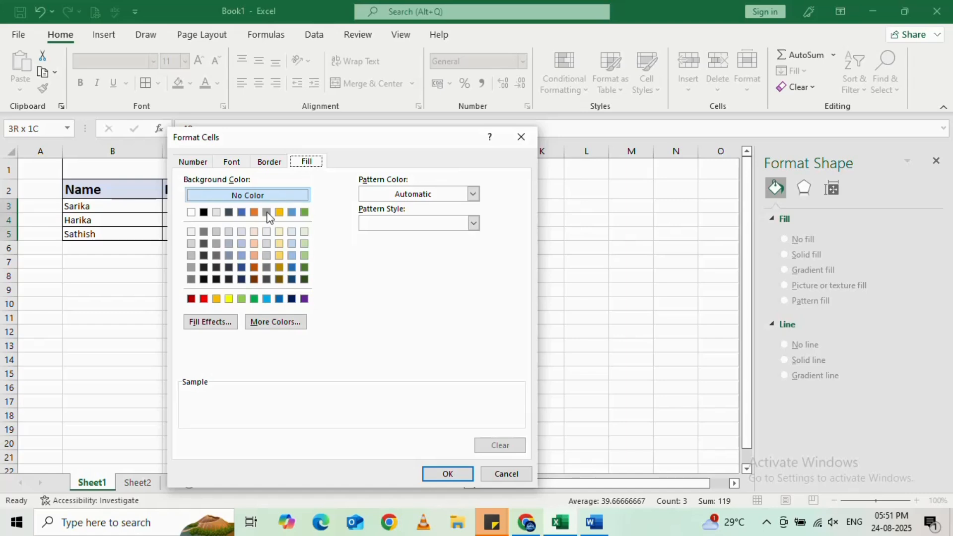
pyautogui.click(241, 212)
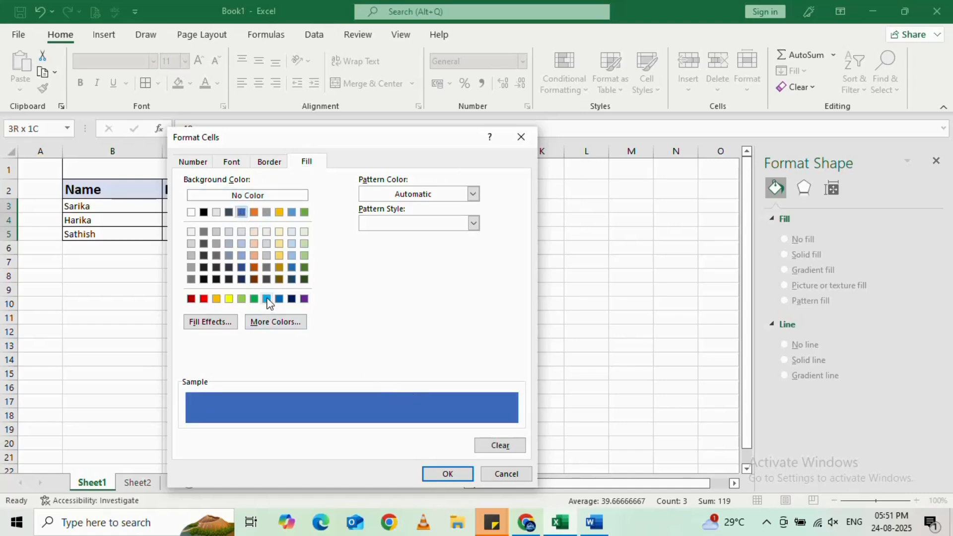
pyautogui.click(291, 256)
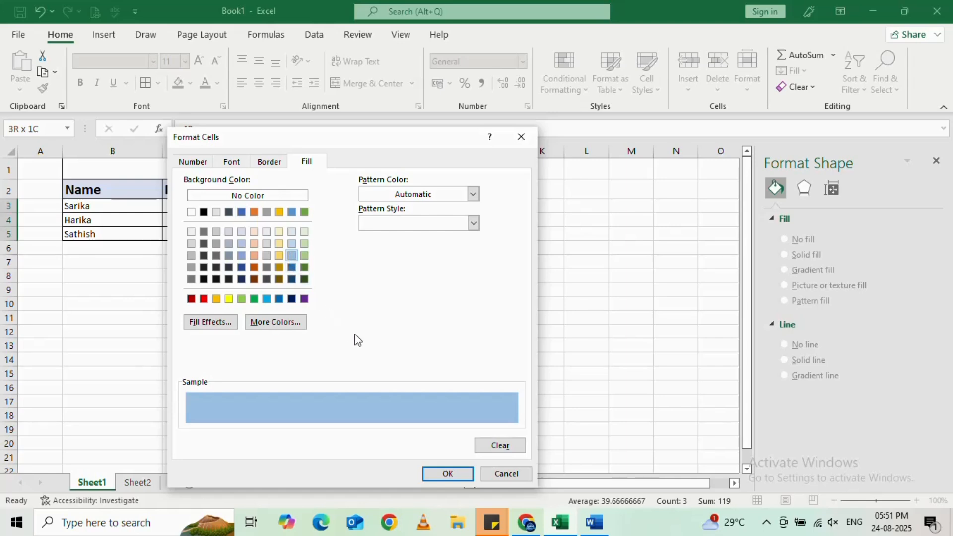
pyautogui.click(453, 476)
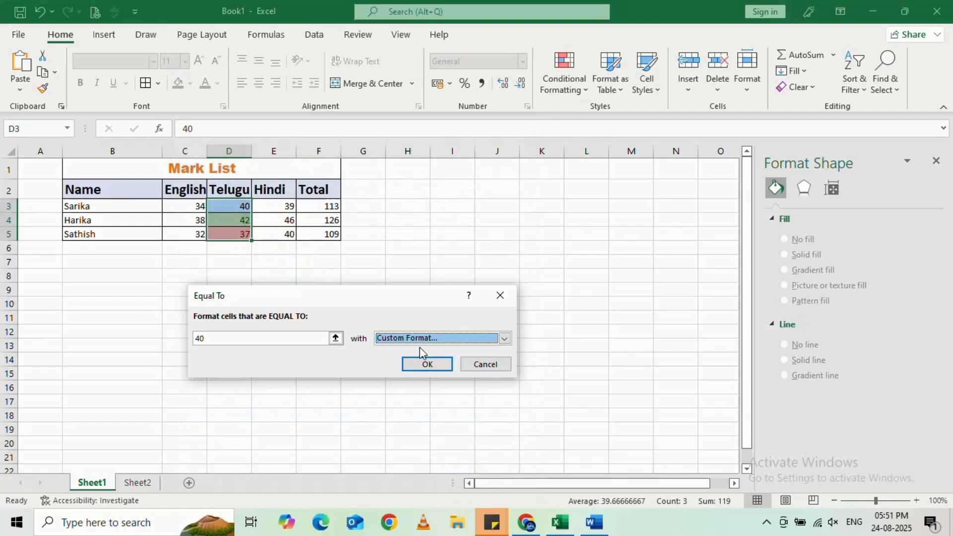
pyautogui.click(426, 364)
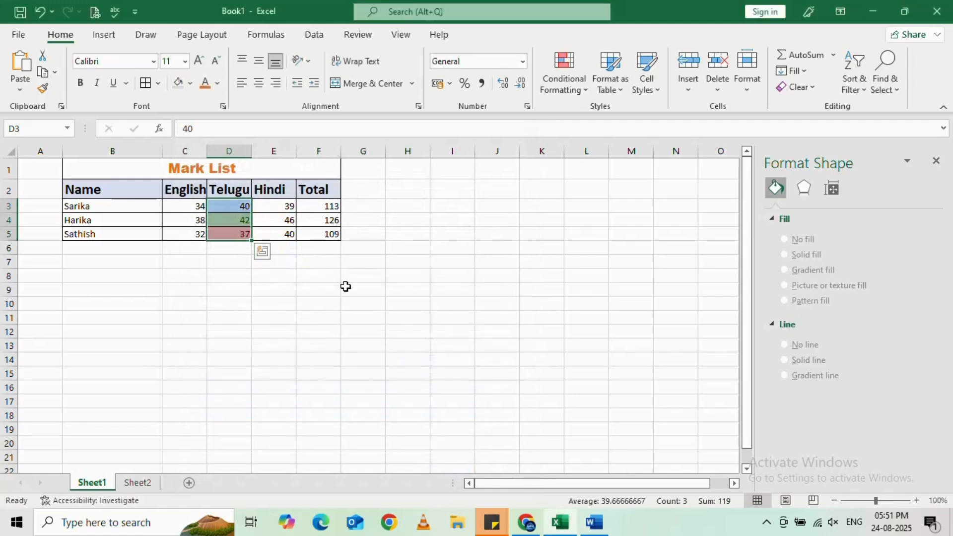
pyautogui.click(226, 276)
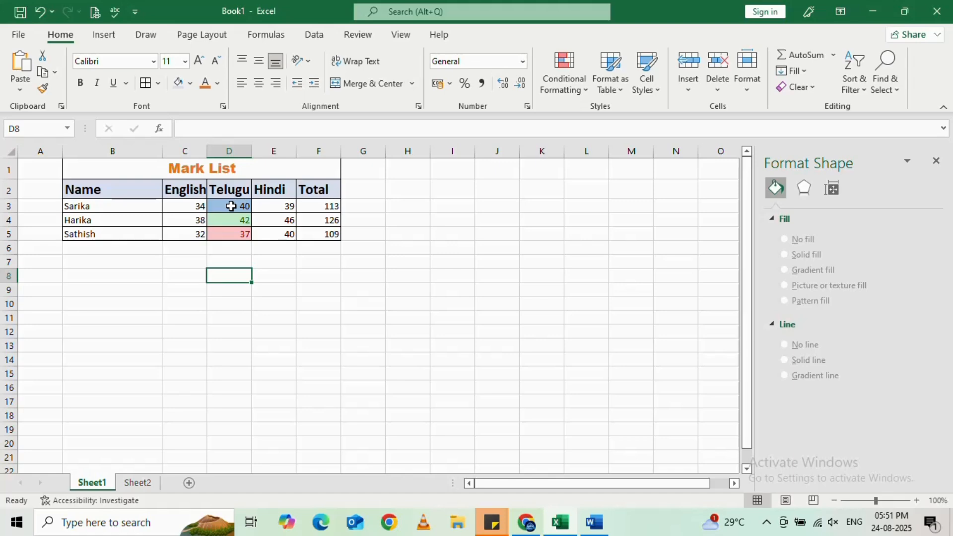
# Step: Change the Telugu mark in cell D4 to 23
pyautogui.click(231, 206)
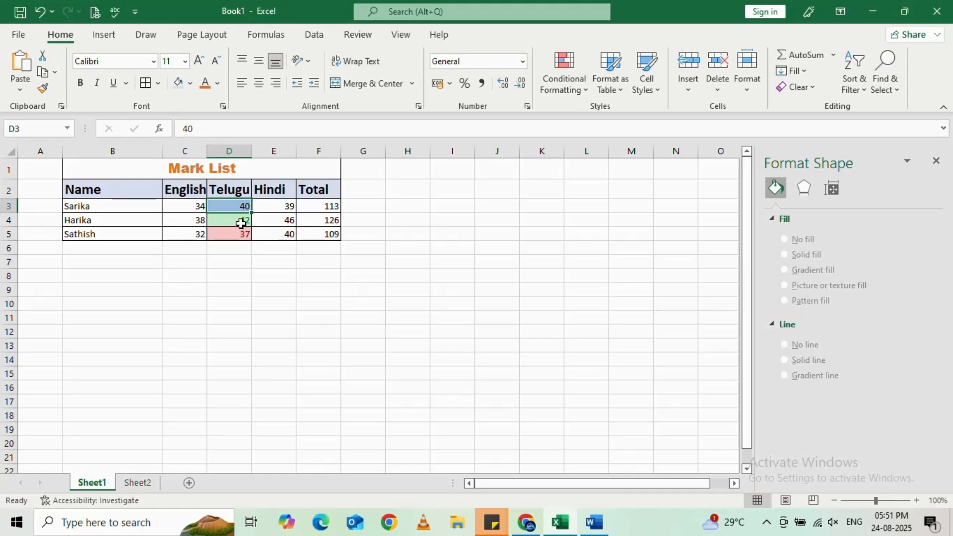
pyautogui.click(241, 223)
pyautogui.doubleClick(240, 223)
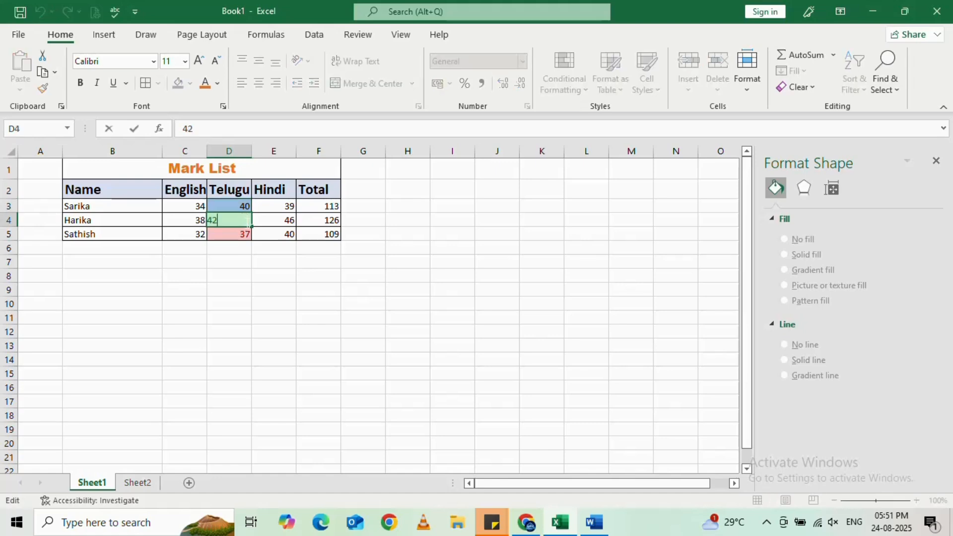
pyautogui.press('BackSpace')
pyautogui.press('BackSpace')
pyautogui.write('23')
pyautogui.press('Return')
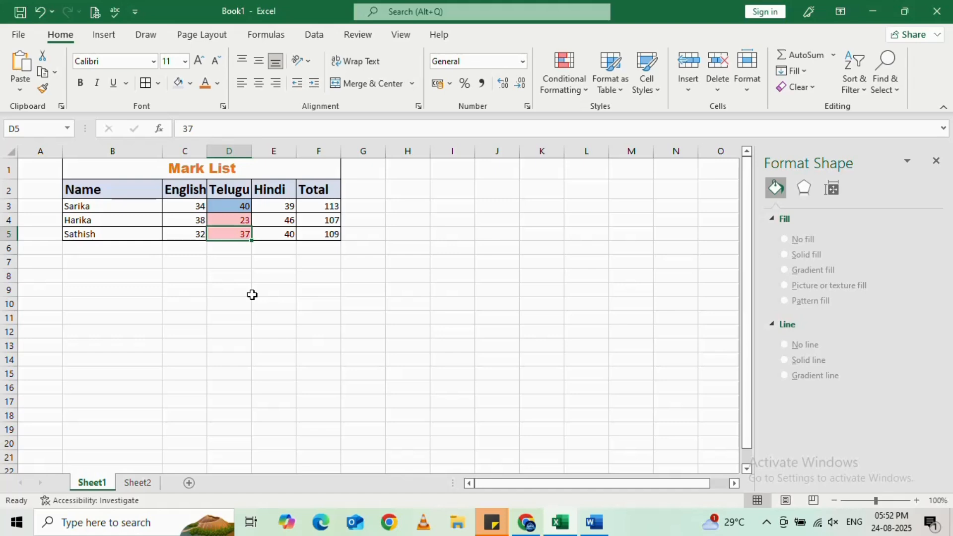
pyautogui.click(246, 275)
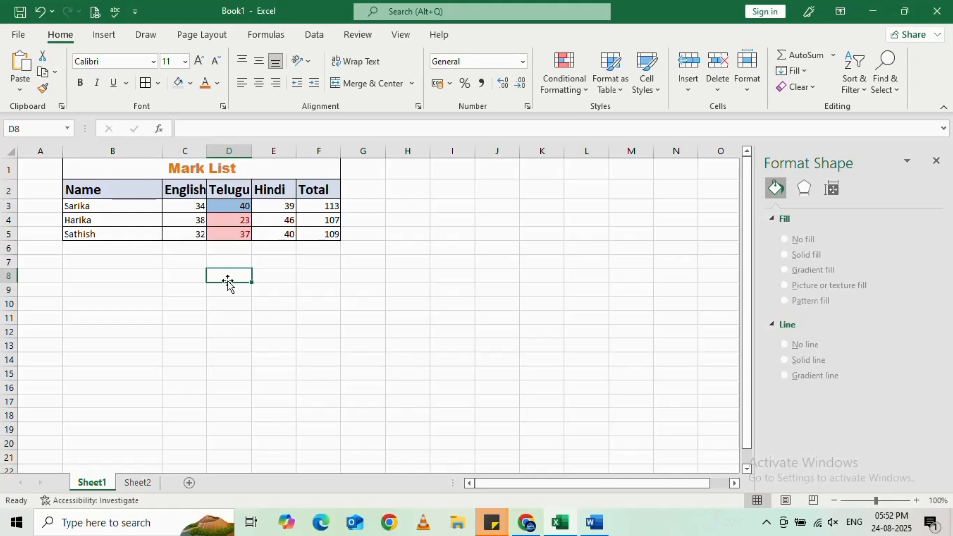
pyautogui.click(239, 221)
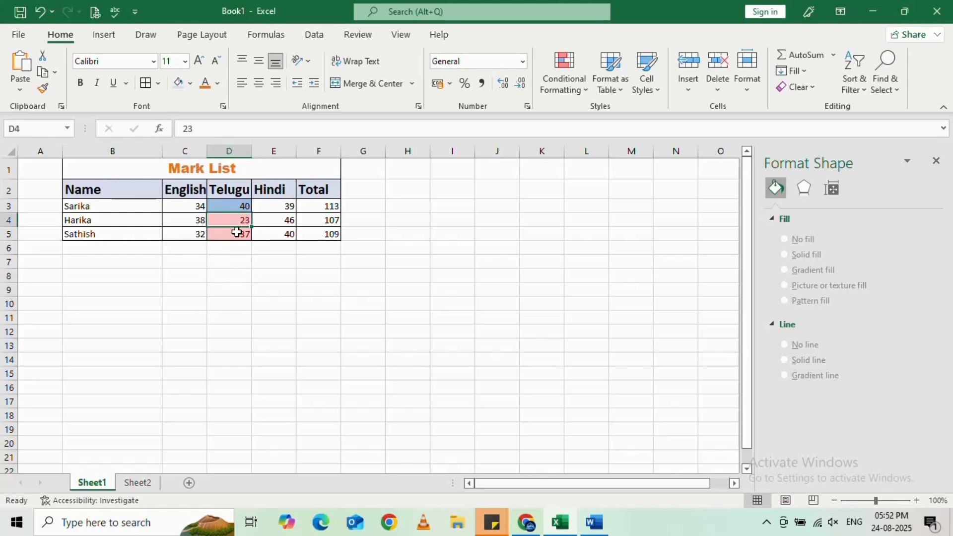
pyautogui.click(238, 232)
pyautogui.click(240, 207)
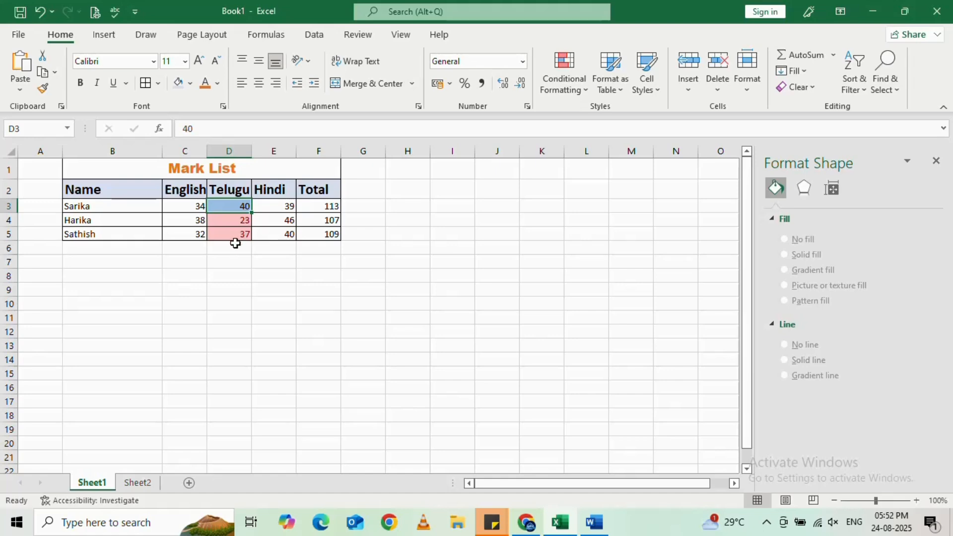